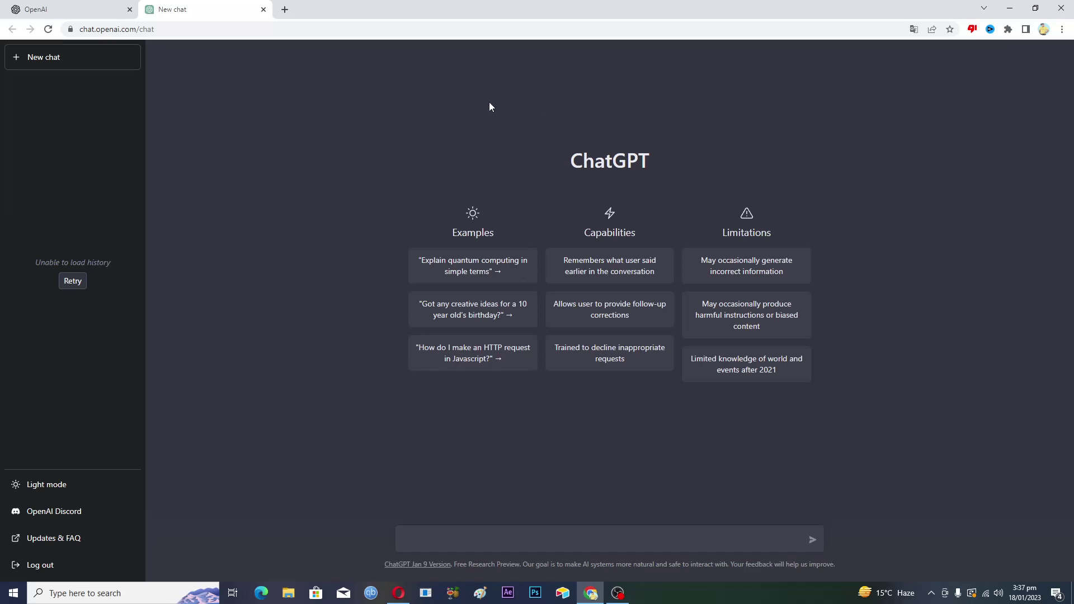
- Switch to the OpenAI homepage tab in Chrome
{"action": "left_click", "coordinate": [76, 9]}
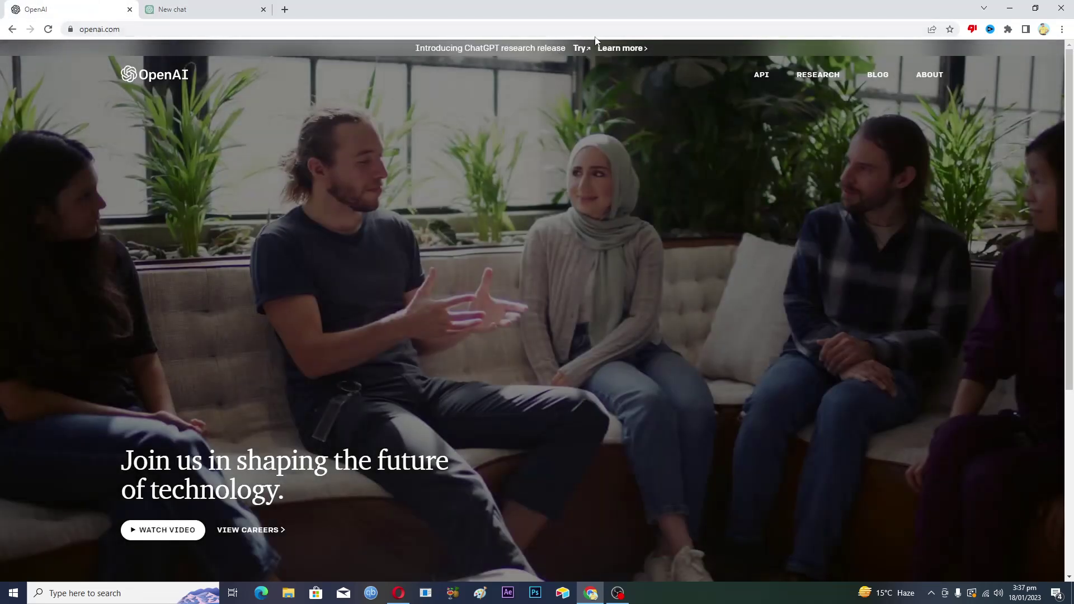
- Return to the ChatGPT 'New chat' tab
{"action": "left_click", "coordinate": [200, 11]}
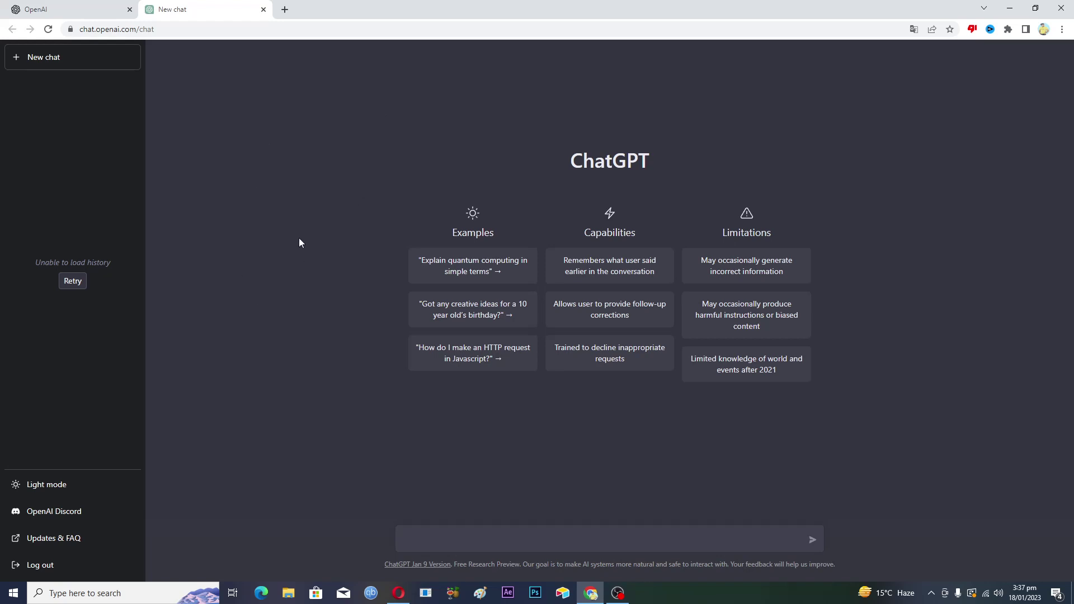
- Start translating the ChatGPT page to English from the right-click menu and expand the translate bubble's extra options
{"action": "right_click", "coordinate": [252, 166]}
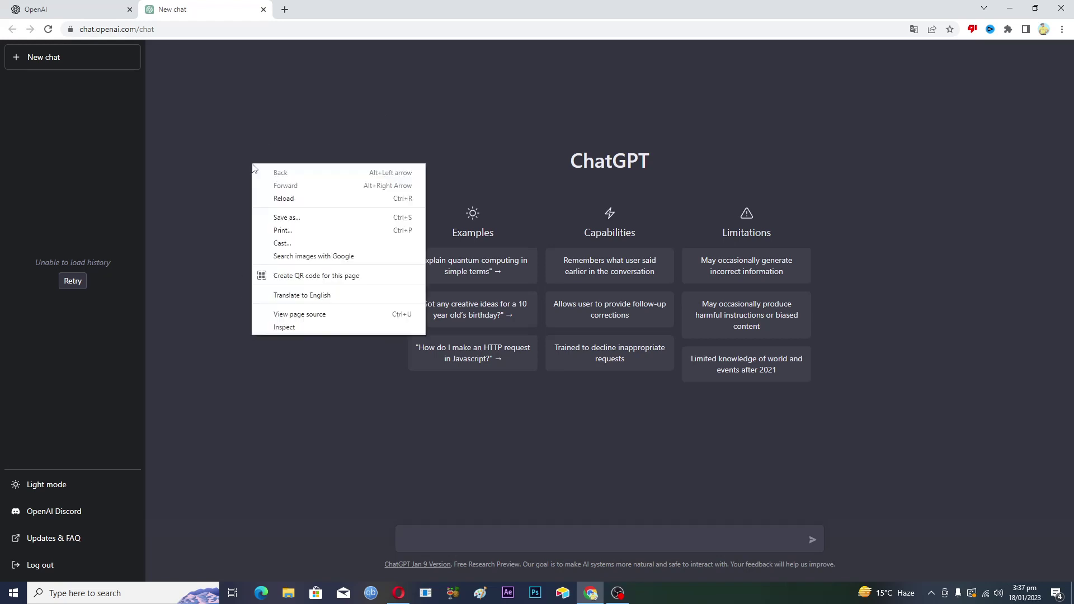
{"action": "left_click", "coordinate": [290, 295]}
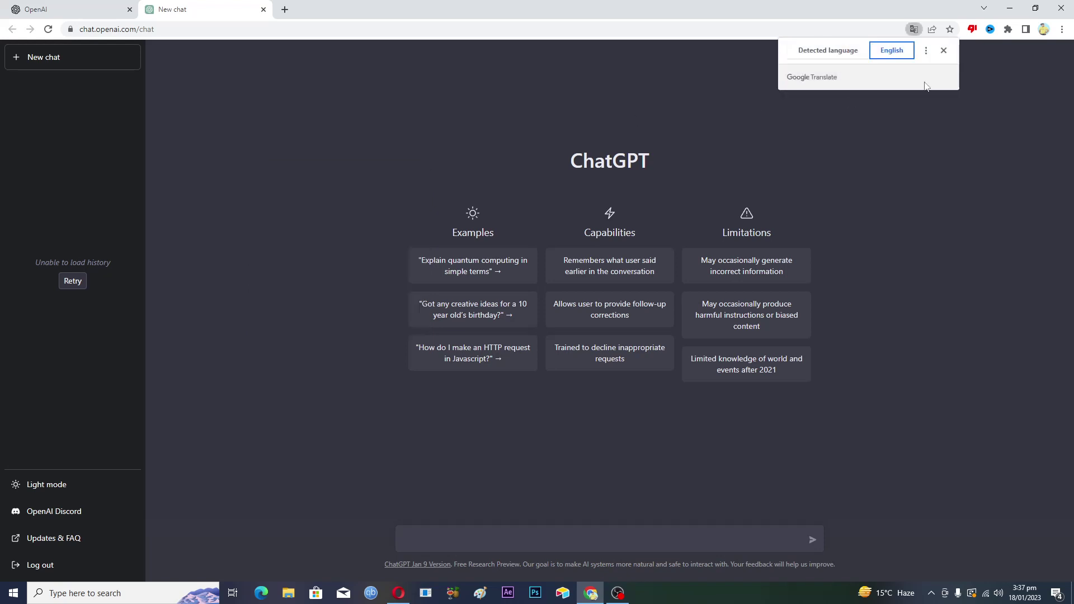
{"action": "left_click", "coordinate": [925, 51]}
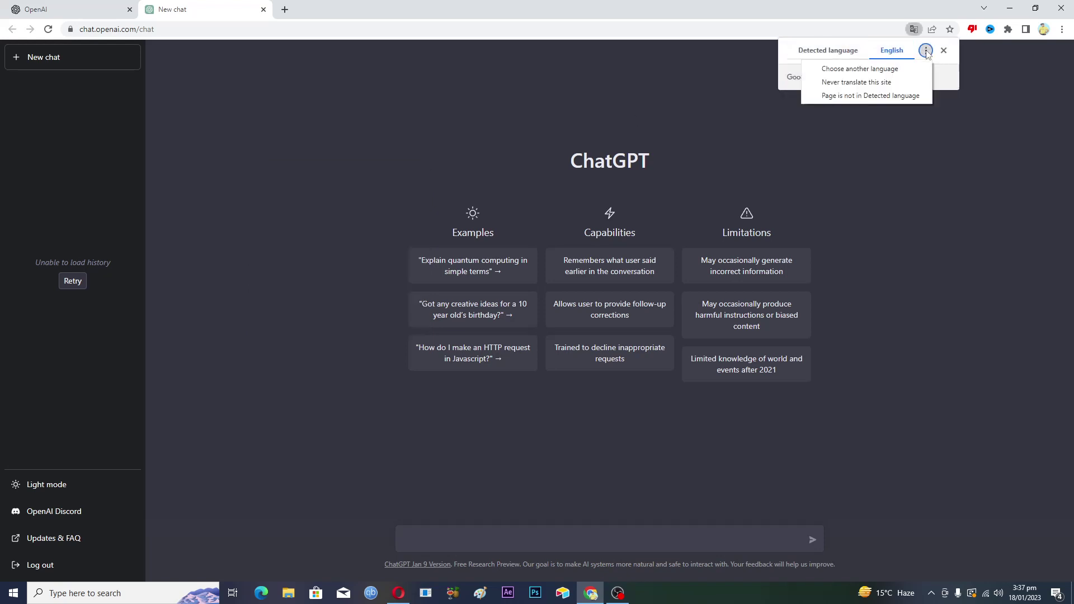
- Expand the 'Language to translate into' list, still set to English
{"action": "left_click", "coordinate": [839, 71]}
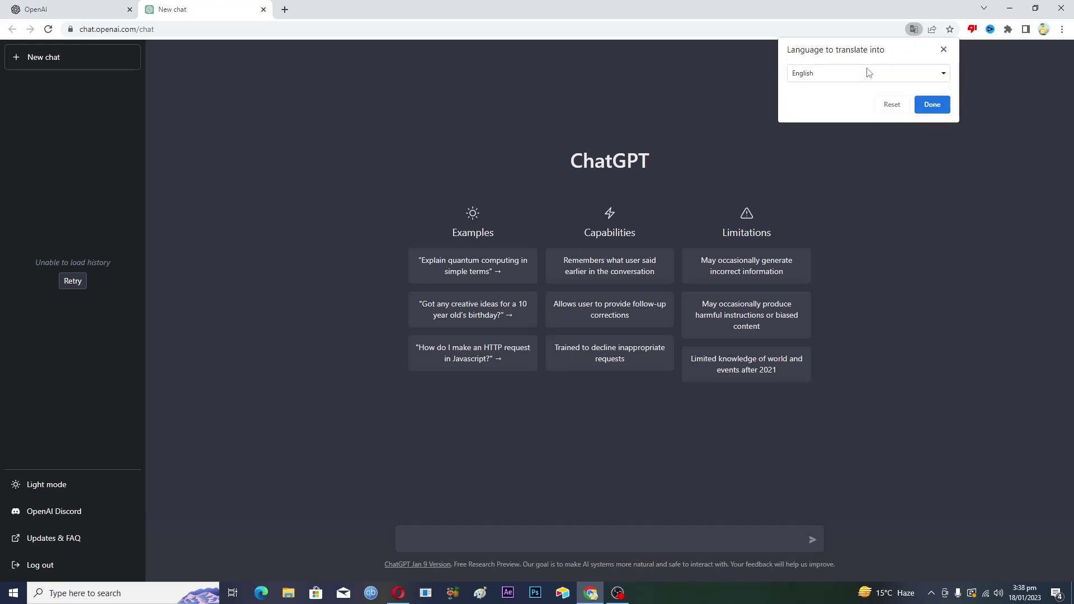
{"action": "left_click", "coordinate": [820, 74]}
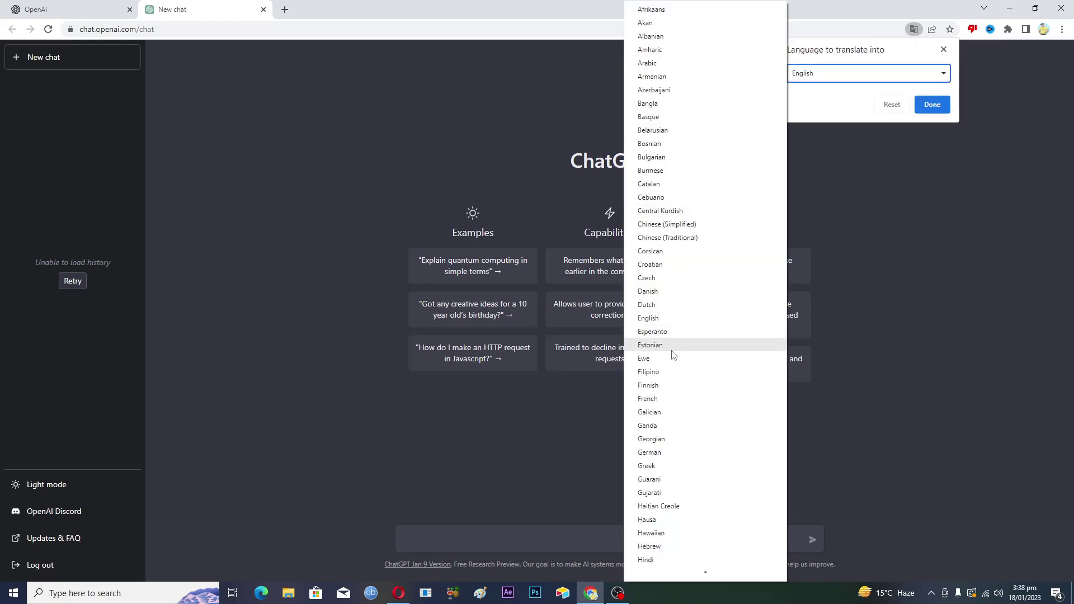
{"action": "scroll", "coordinate": [672, 354], "scroll_direction": "down", "scroll_amount": 1}
{"action": "scroll", "coordinate": [672, 354], "scroll_direction": "down", "scroll_amount": 1}
{"action": "scroll", "coordinate": [673, 354], "scroll_direction": "down", "scroll_amount": 2}
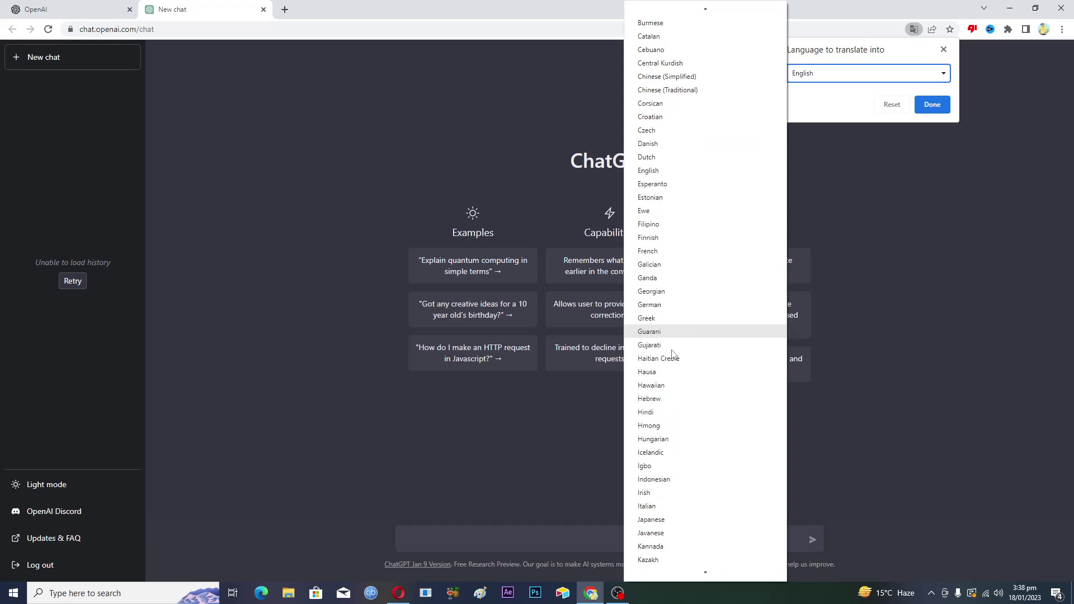
{"action": "scroll", "coordinate": [673, 354], "scroll_direction": "down", "scroll_amount": 1}
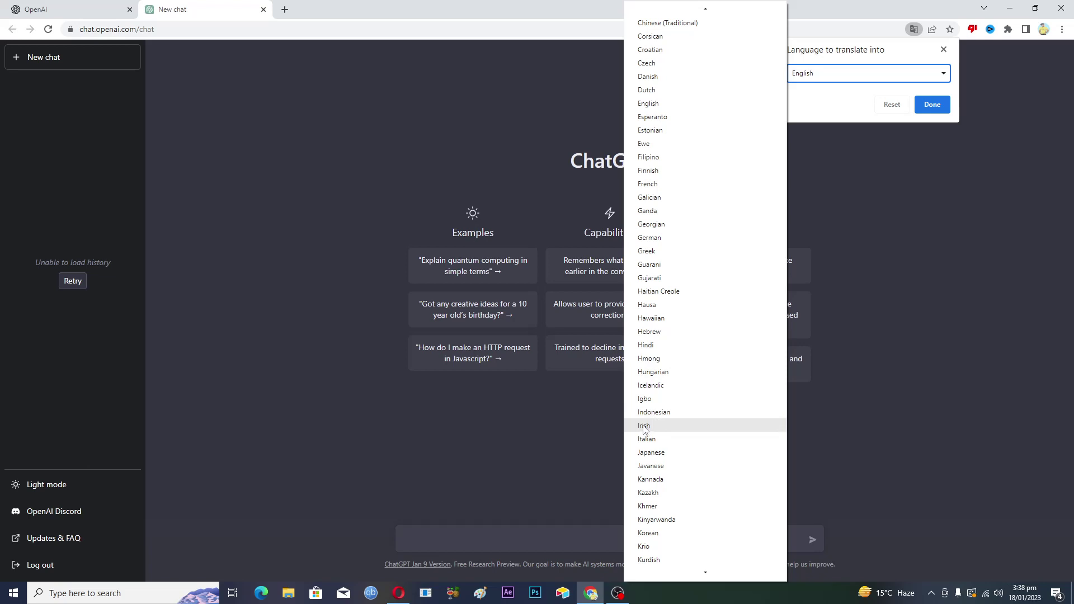
- Pick Irish as the target language and translate the page into ComhráGPT
{"action": "left_click", "coordinate": [644, 426]}
{"action": "left_click", "coordinate": [926, 105]}
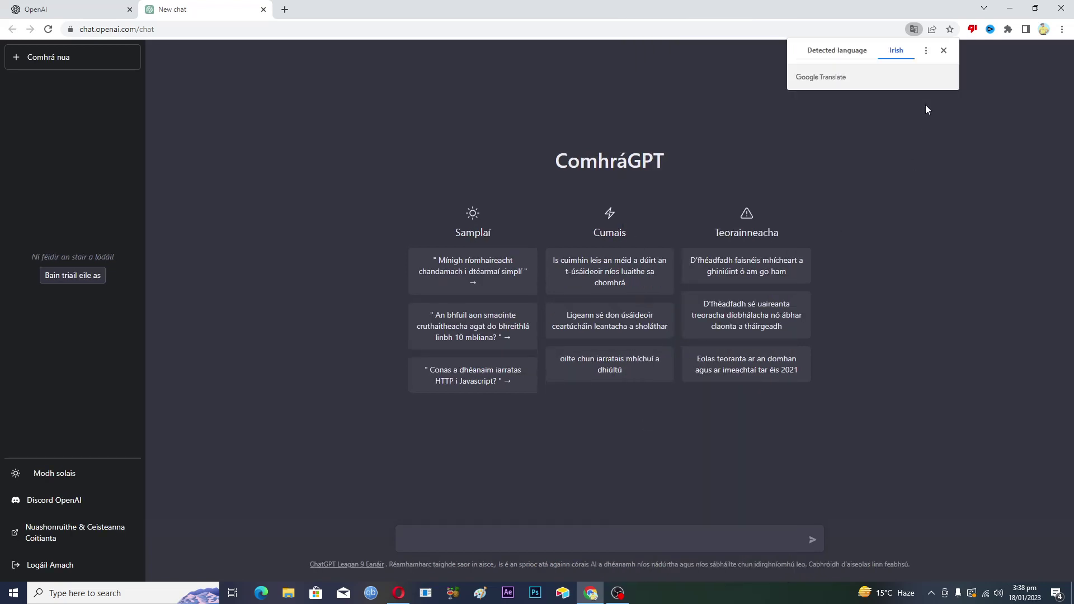